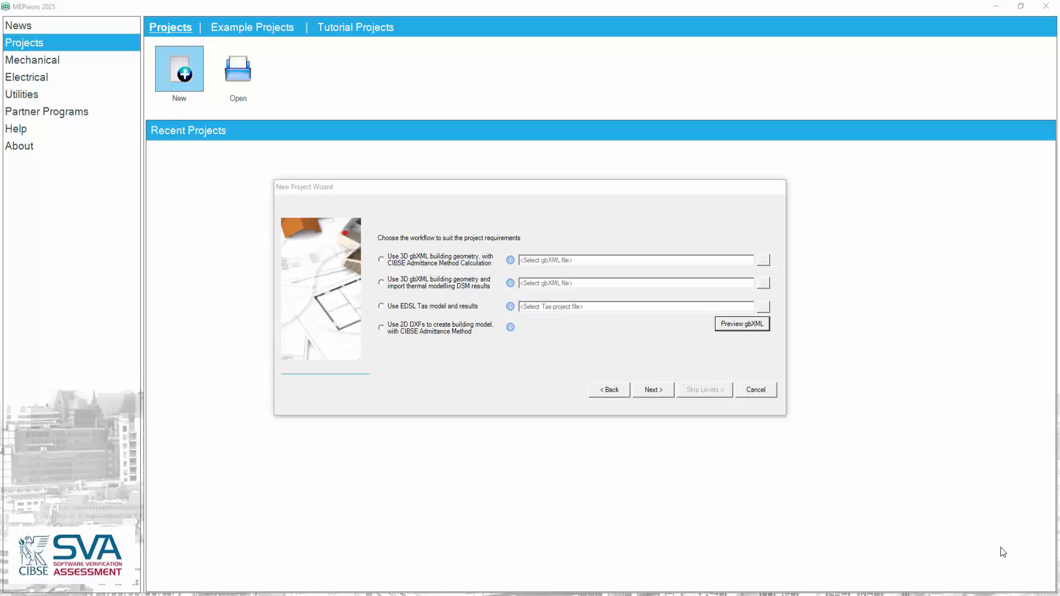
Choose the workflow using 3D gbXML geometry with imported thermal modelling DSM results, and load Ushaped Model Revised.xml
left_click(382, 283)
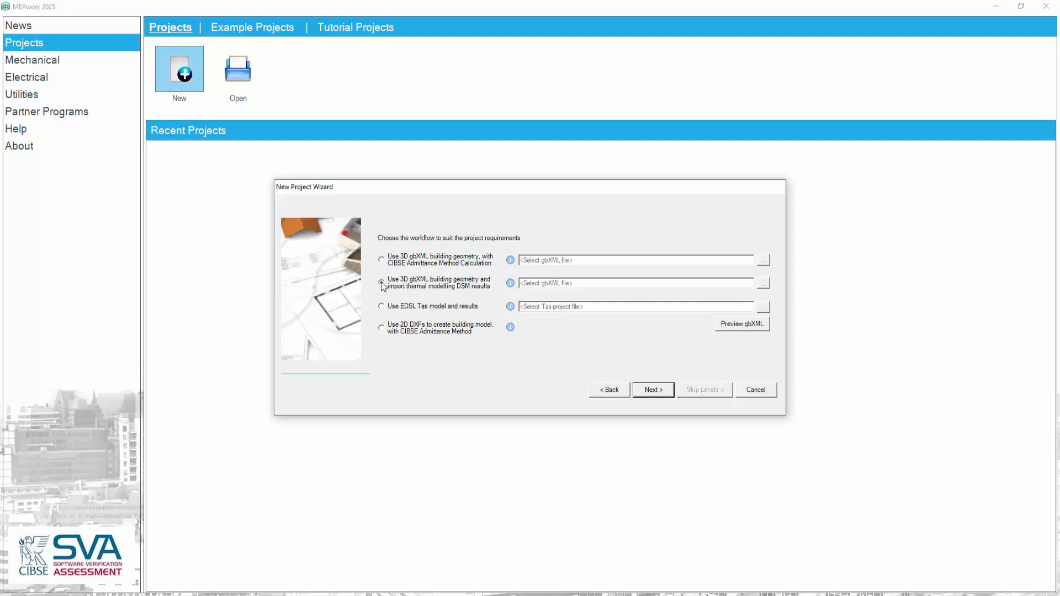
left_click(763, 285)
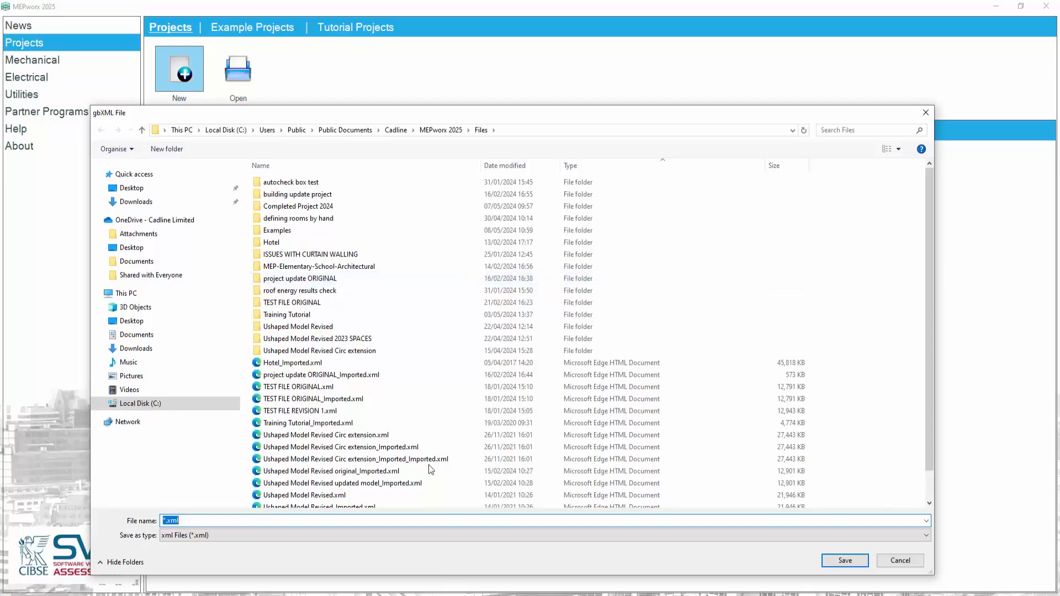
left_click(356, 495)
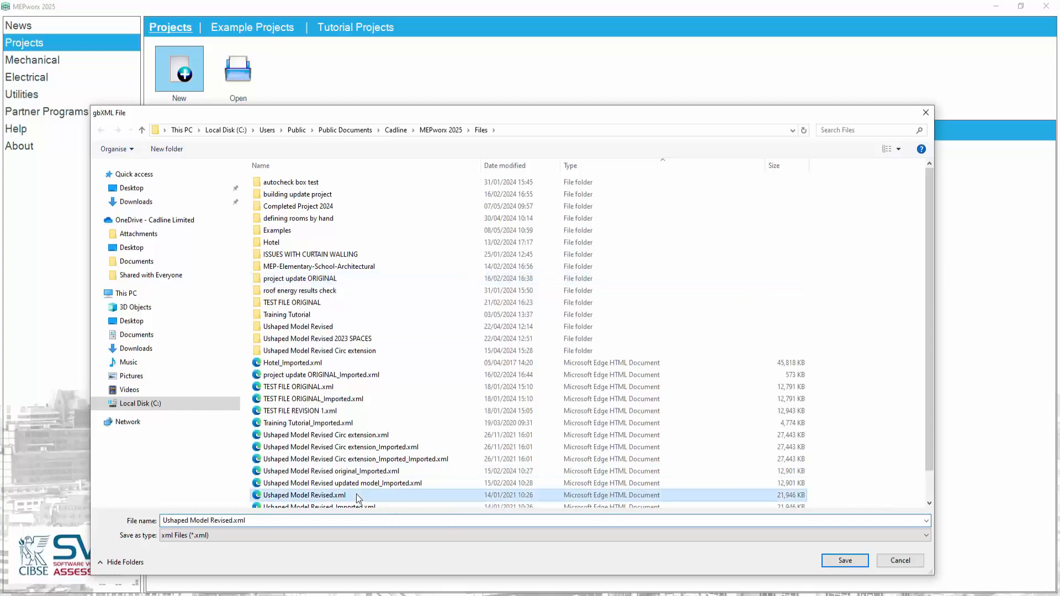
left_click(829, 560)
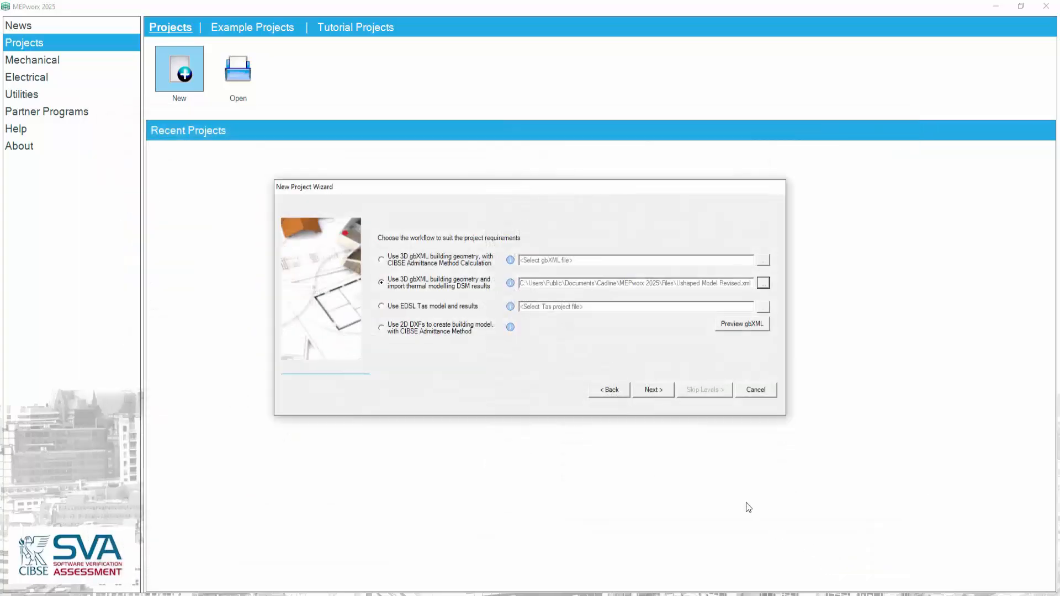
left_click(653, 390)
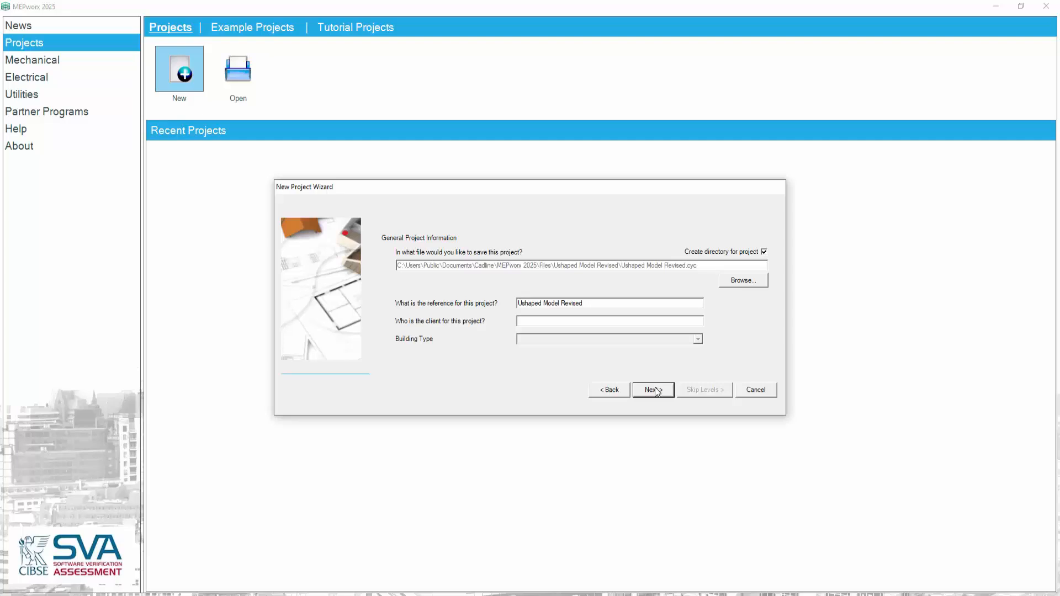
Turn off creating a directory for the project and overwrite the existing project of the same name
left_click(764, 253)
left_click(598, 303)
left_click(651, 390)
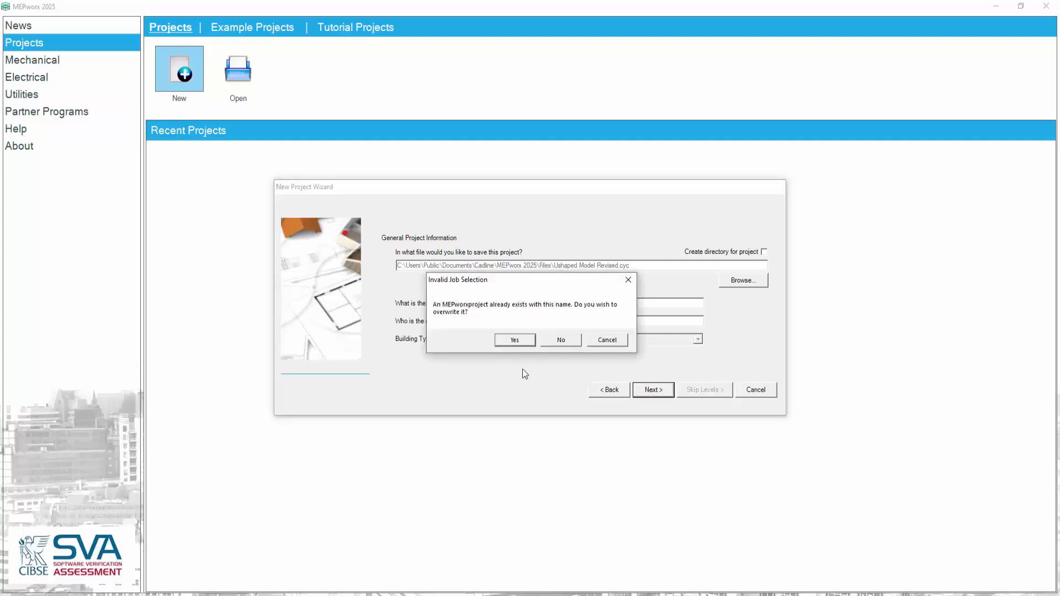
left_click(514, 339)
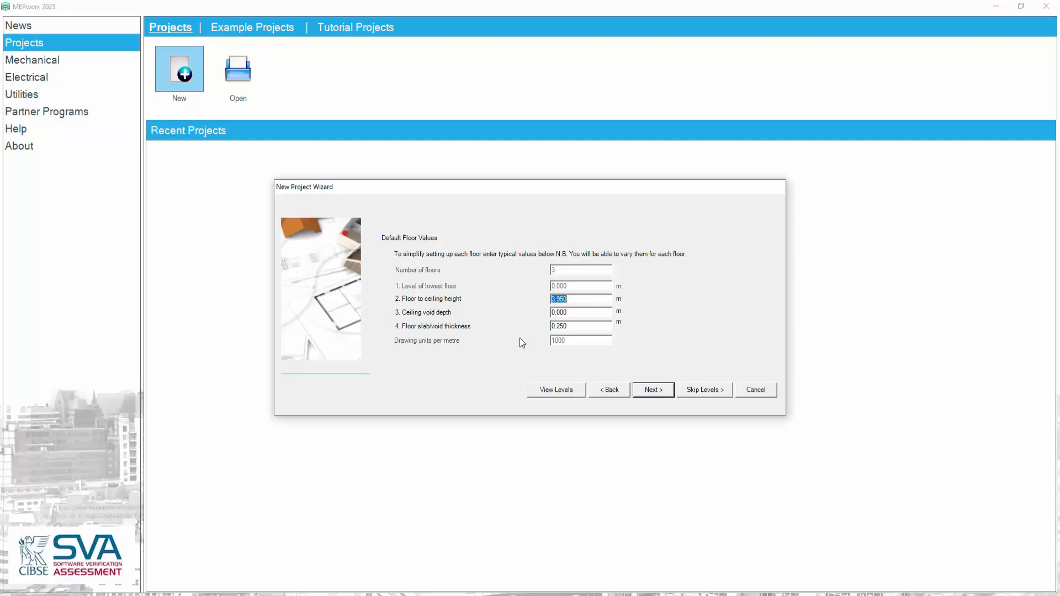
Keep the default floor values, skip the individual levels and finish creating the project from the gbXML file
left_click(699, 390)
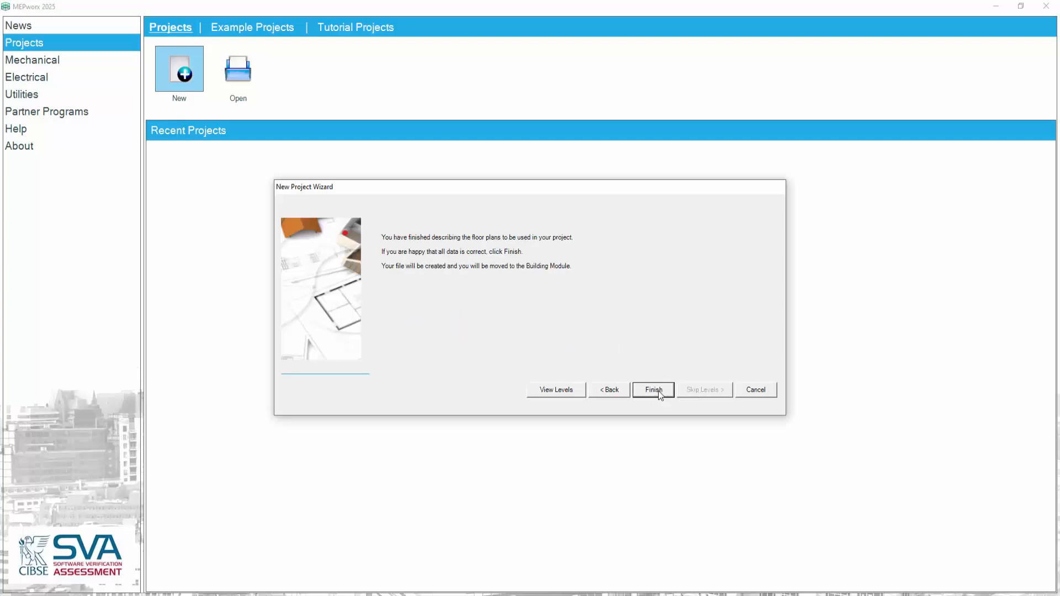
left_click(655, 389)
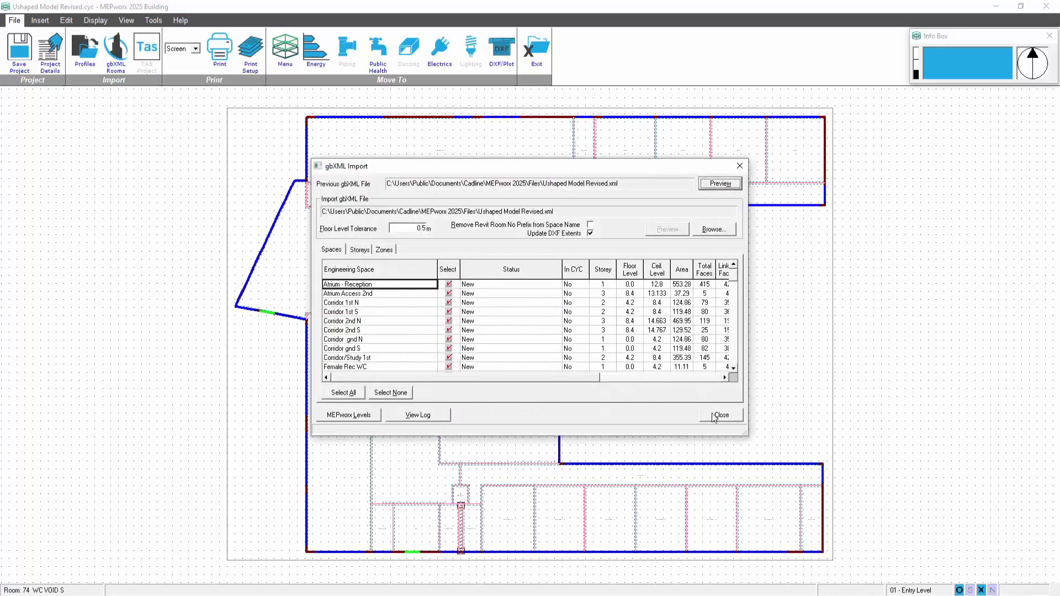
left_click(716, 416)
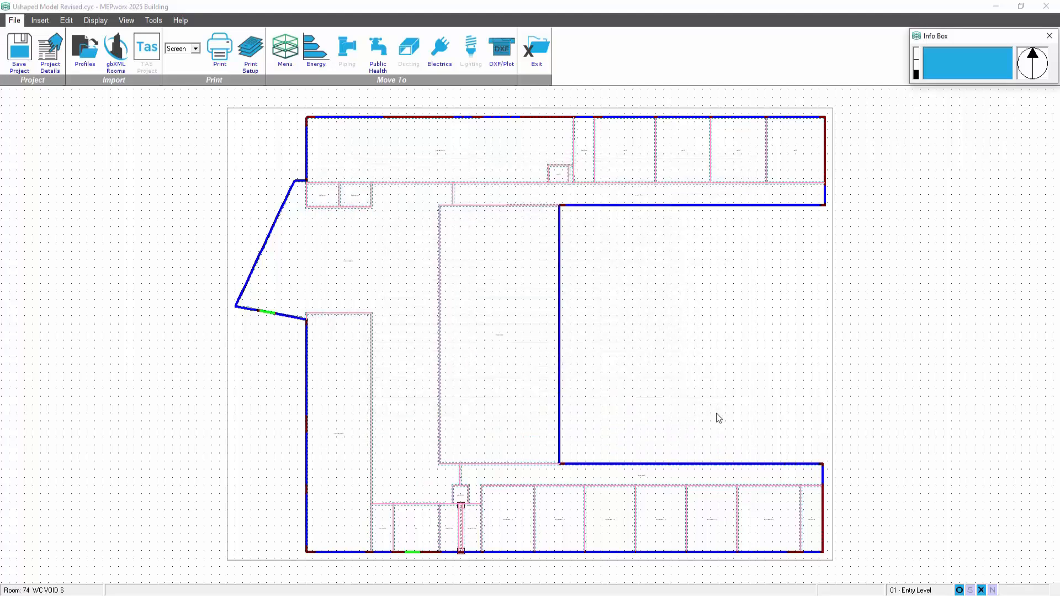
Assign Ushaped Model Revised - Floor Plan - 01 - Entry Level.dxf to the entry level in DXF file management
left_click(150, 23)
left_click(118, 49)
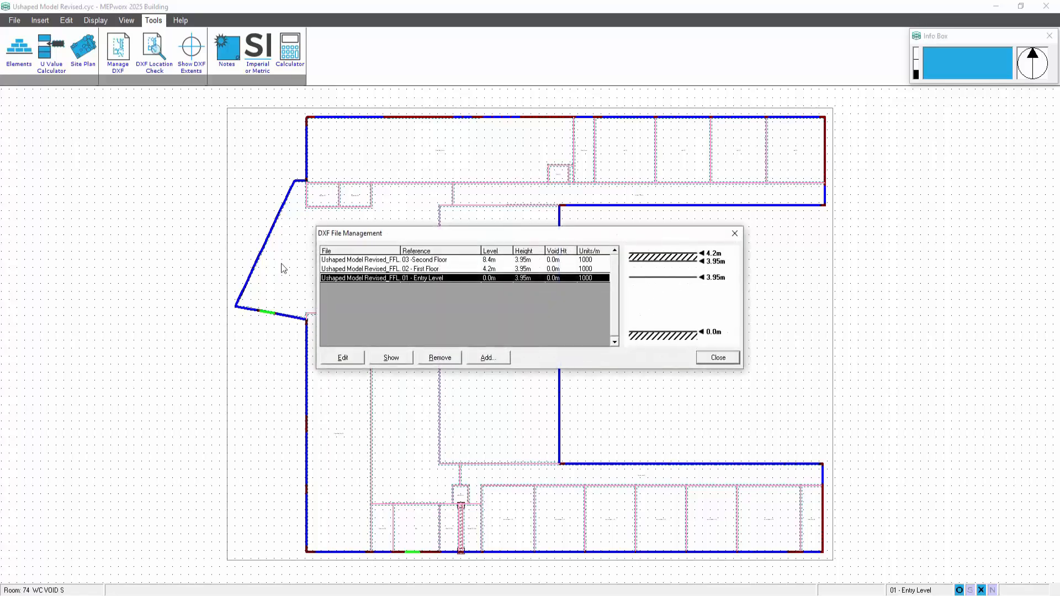
left_click(344, 362)
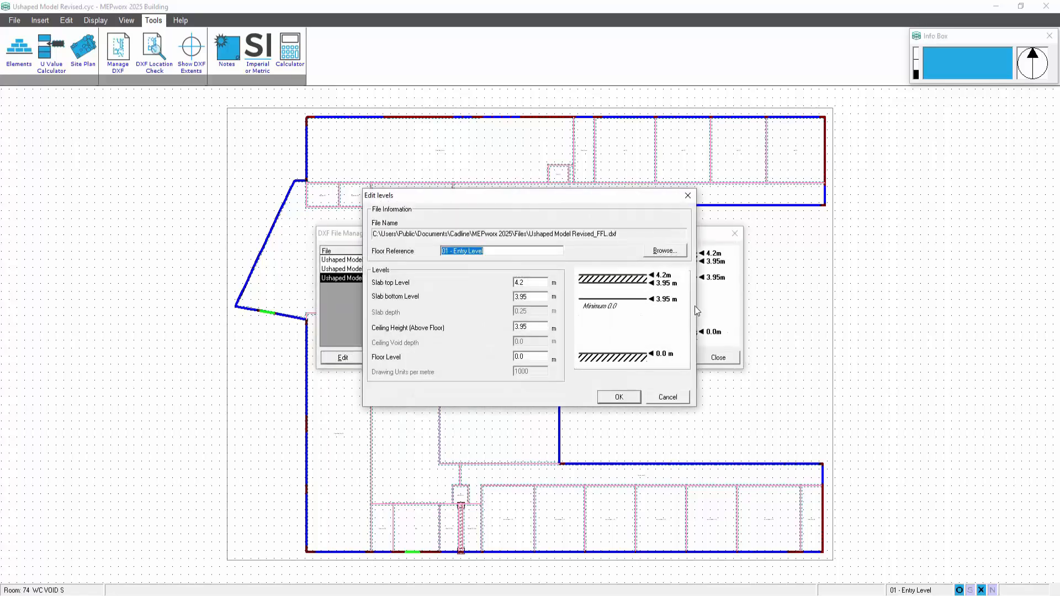
left_click(668, 252)
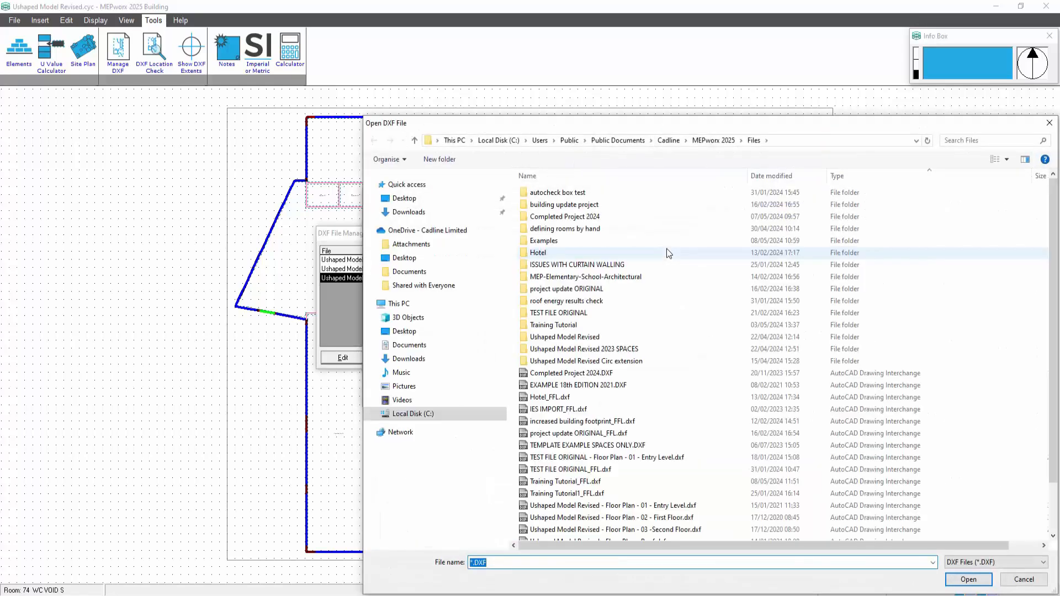
left_click(679, 505)
left_click(964, 580)
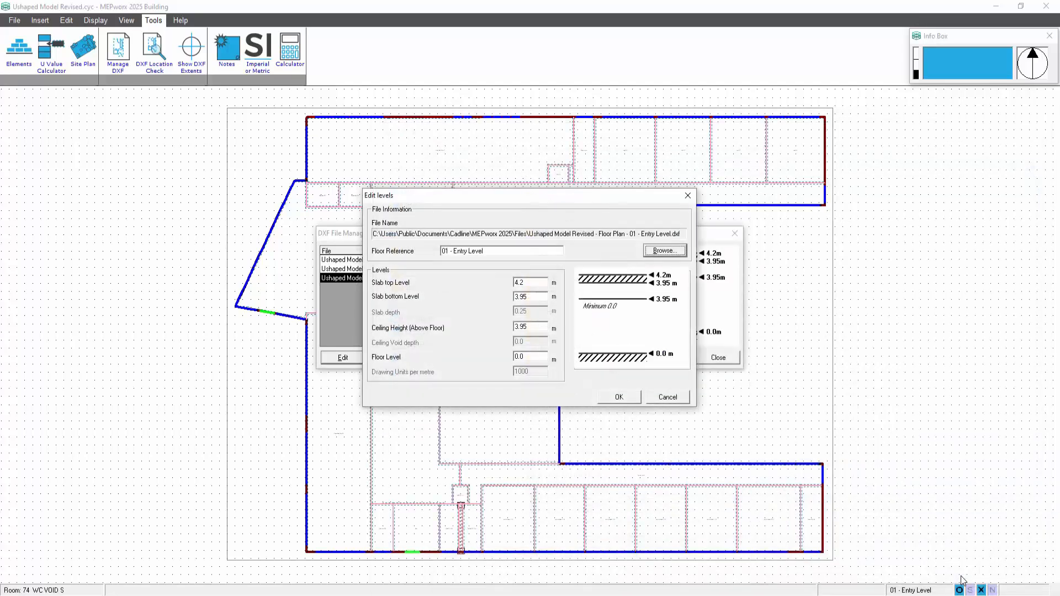
left_click(618, 397)
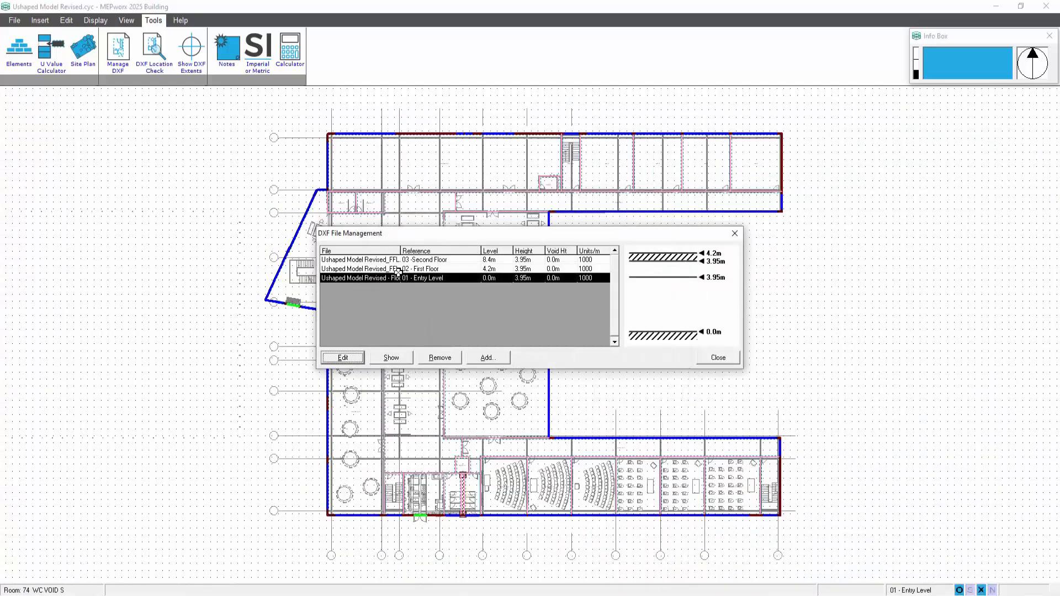
Assign Ushaped Model Revised - Floor Plan - 02 - First Floor.dxf to the first floor
left_click(398, 270)
left_click(343, 357)
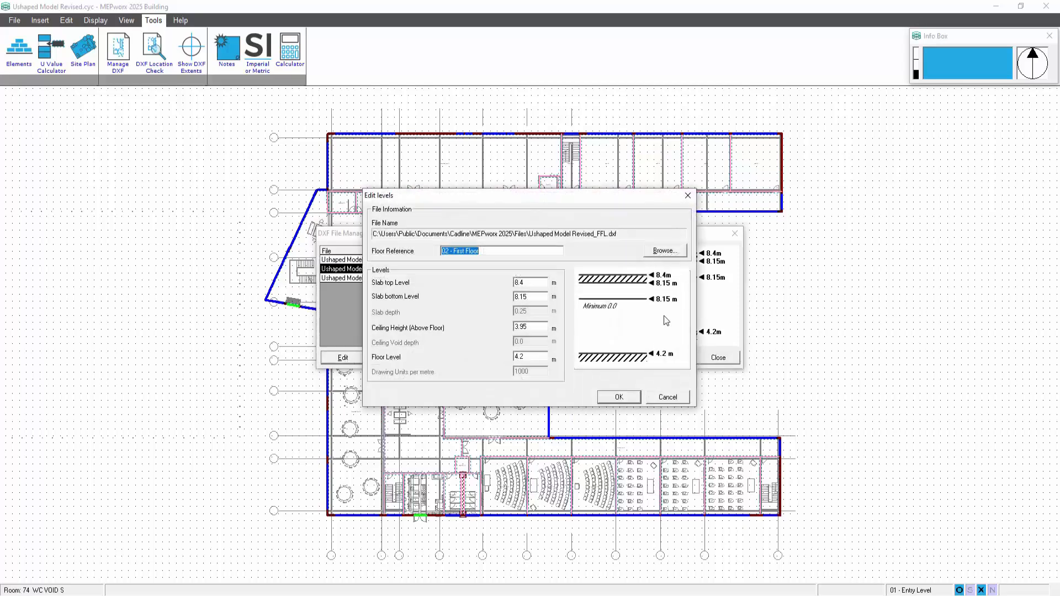
left_click(671, 251)
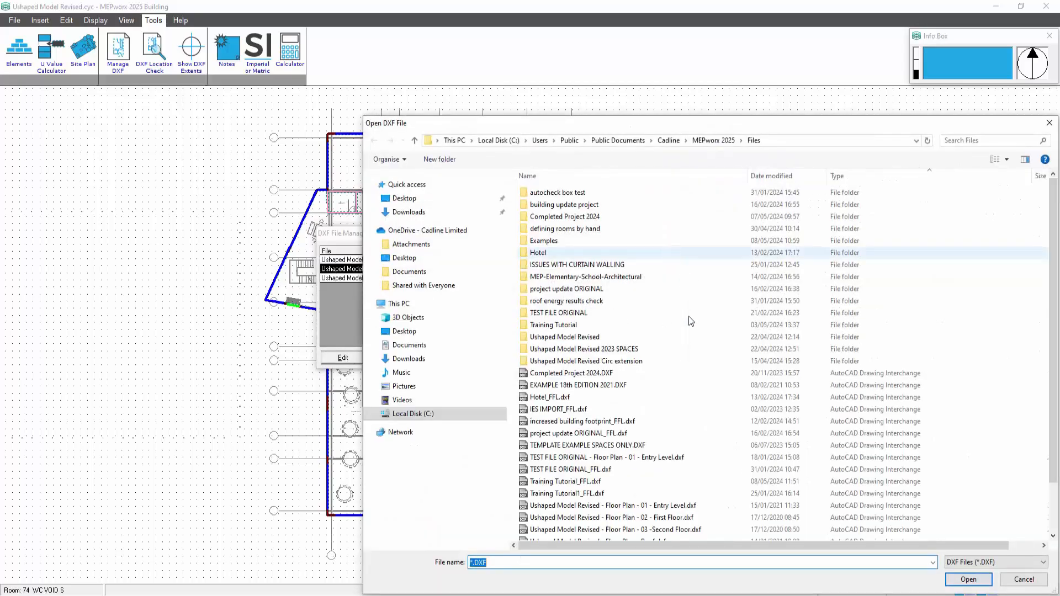
left_click(684, 517)
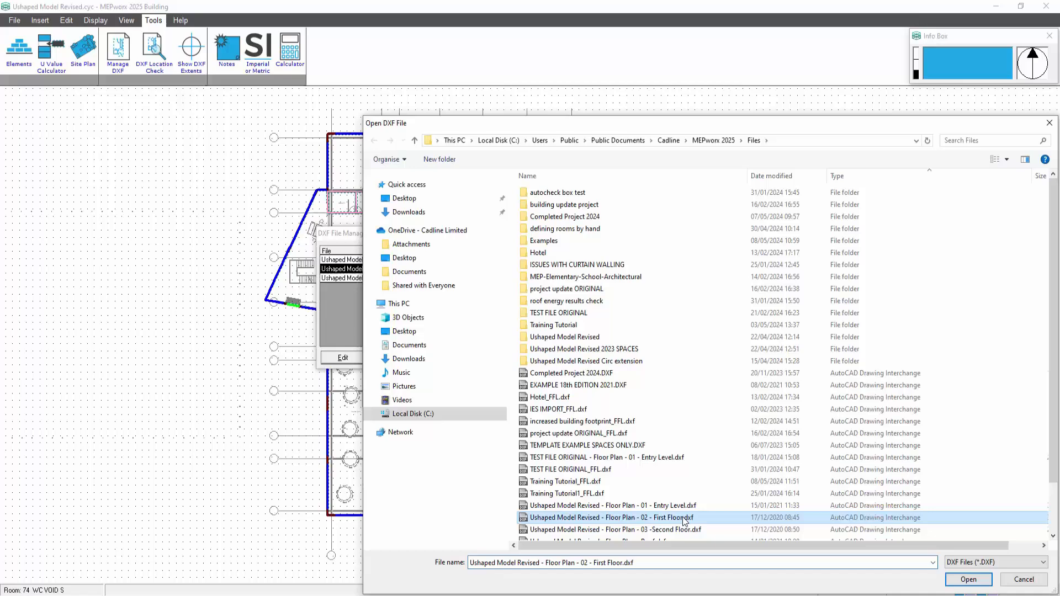
left_click(967, 580)
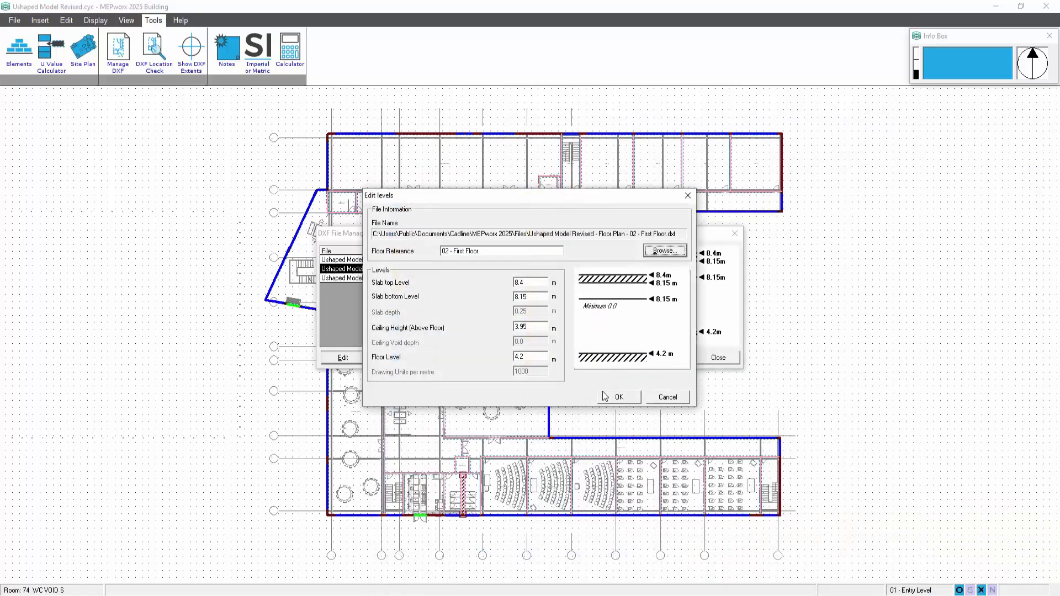
left_click(613, 397)
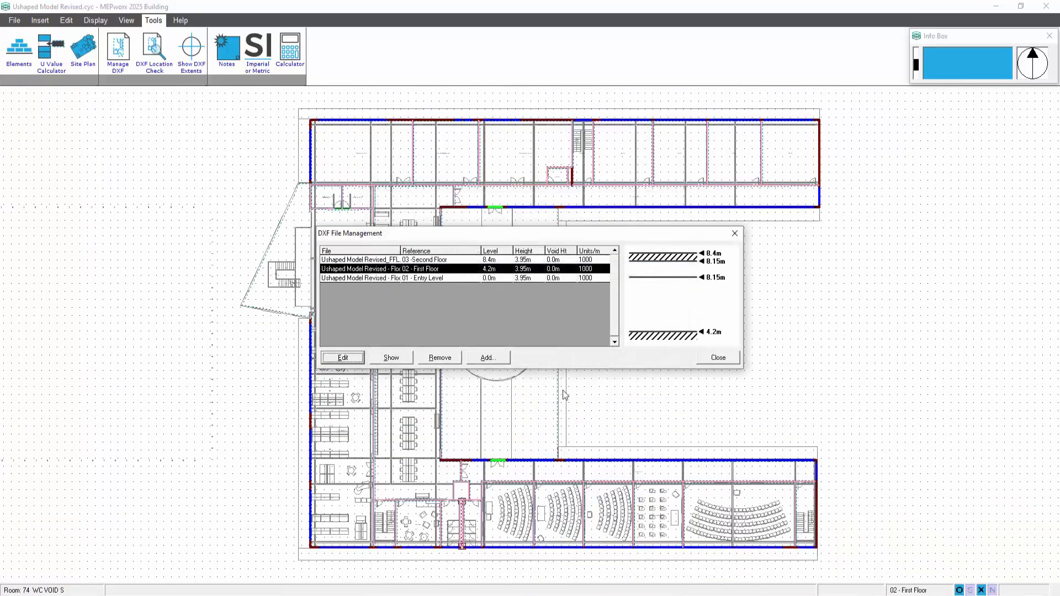
Assign Ushaped Model Revised - Floor Plan - 03 -Second Floor.dxf to the second floor and close DXF file management
left_click(387, 260)
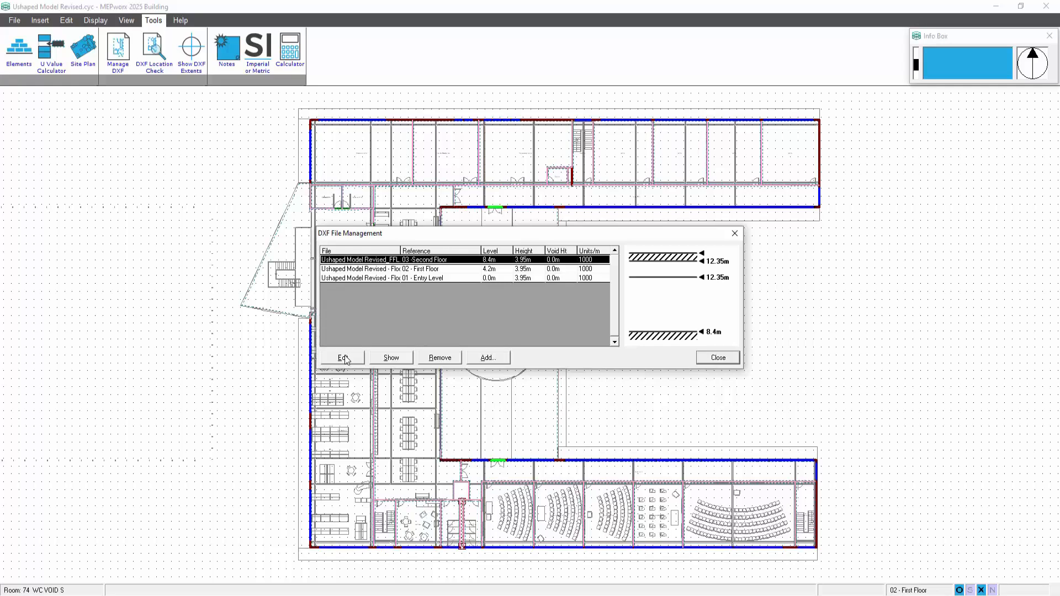
left_click(344, 358)
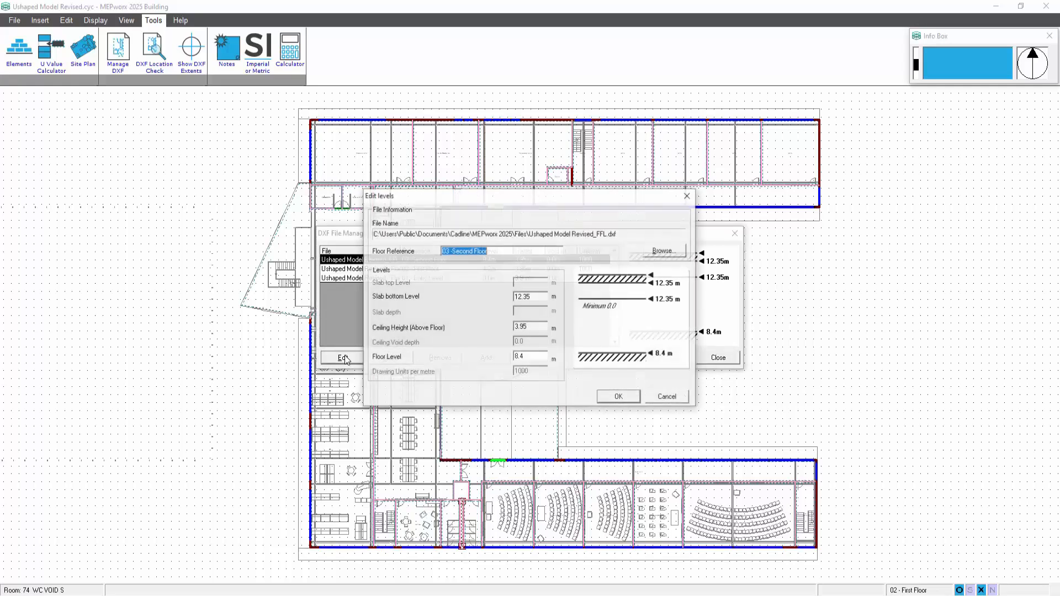
left_click(664, 252)
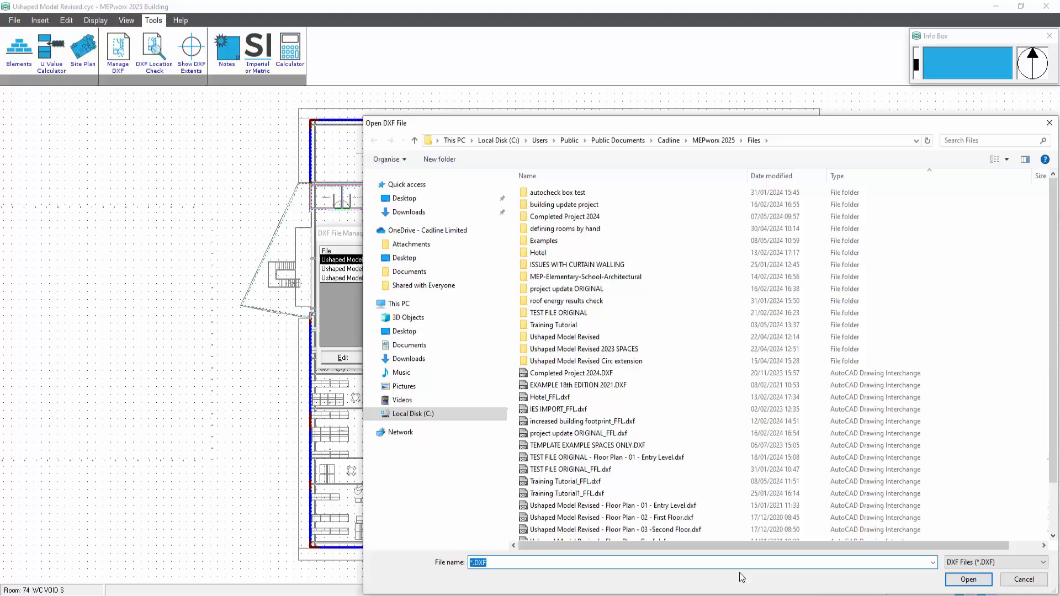
left_click(678, 529)
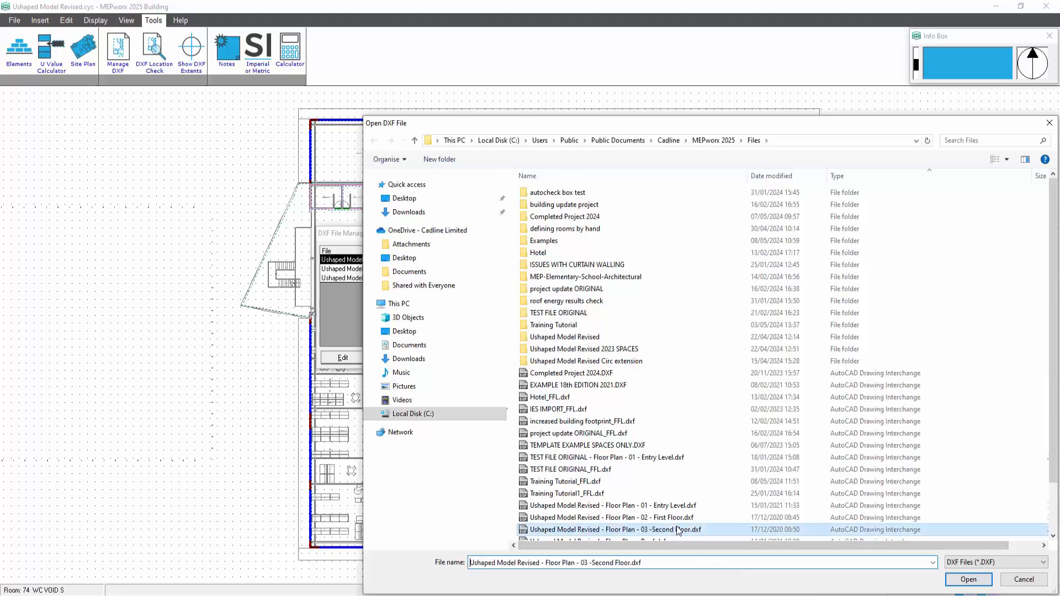
left_click(967, 580)
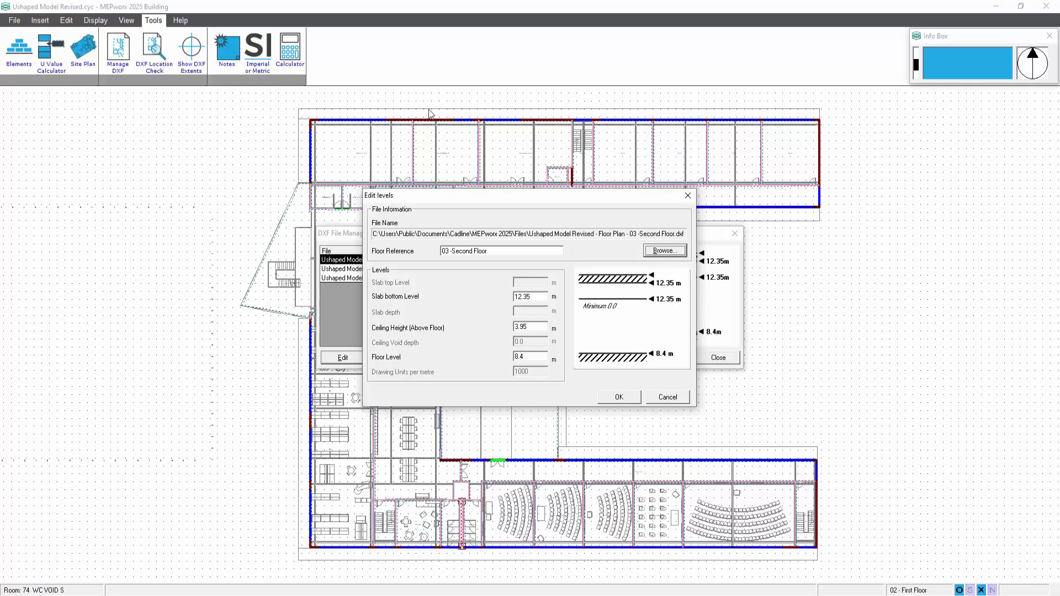
left_click(620, 398)
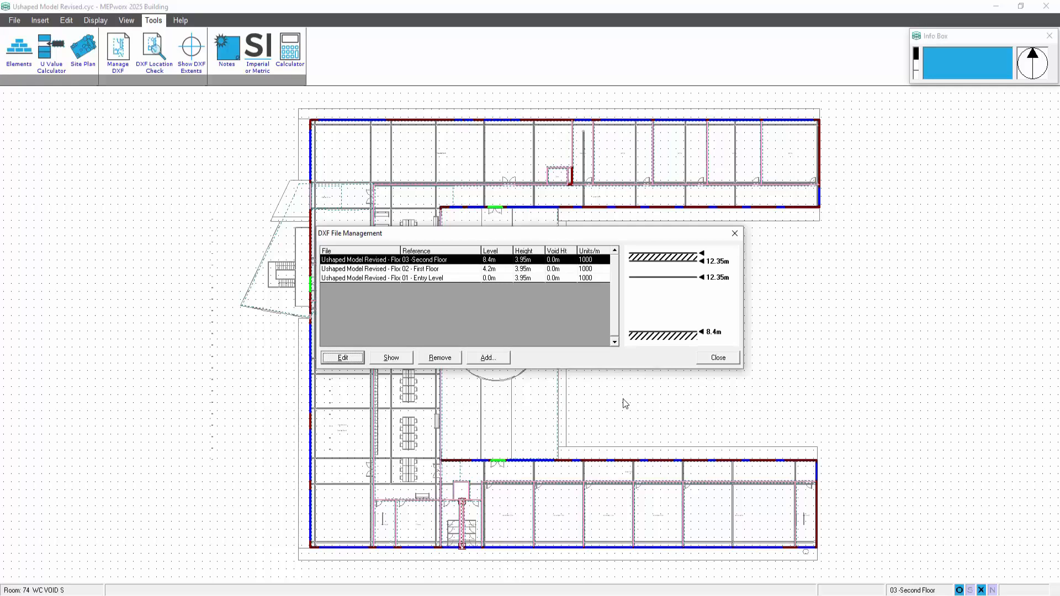
left_click(728, 359)
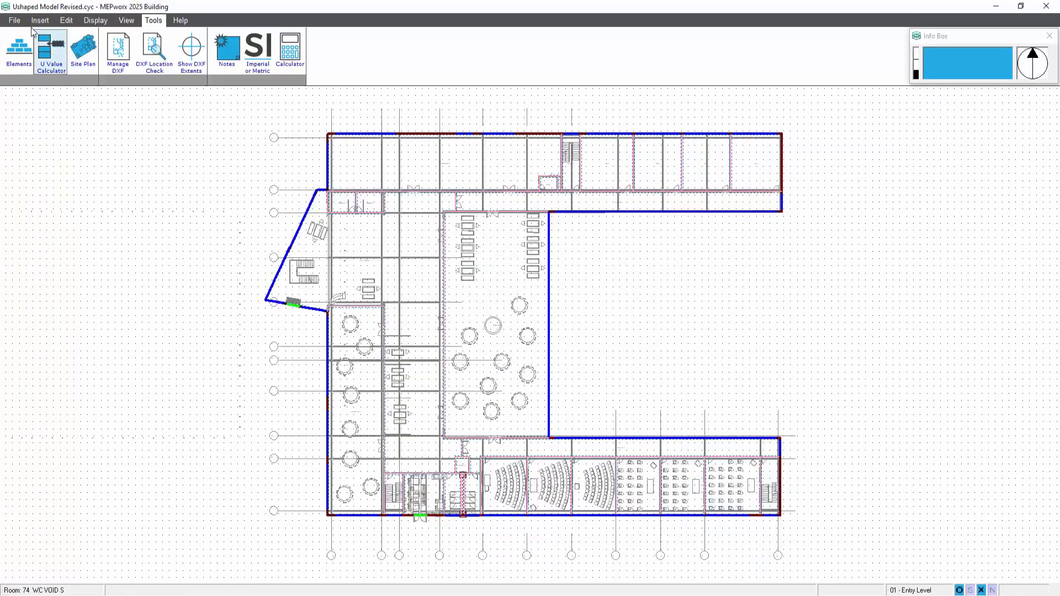
Move the project to the Energy module and dismiss the notice about choosing a simulation method
left_click(15, 20)
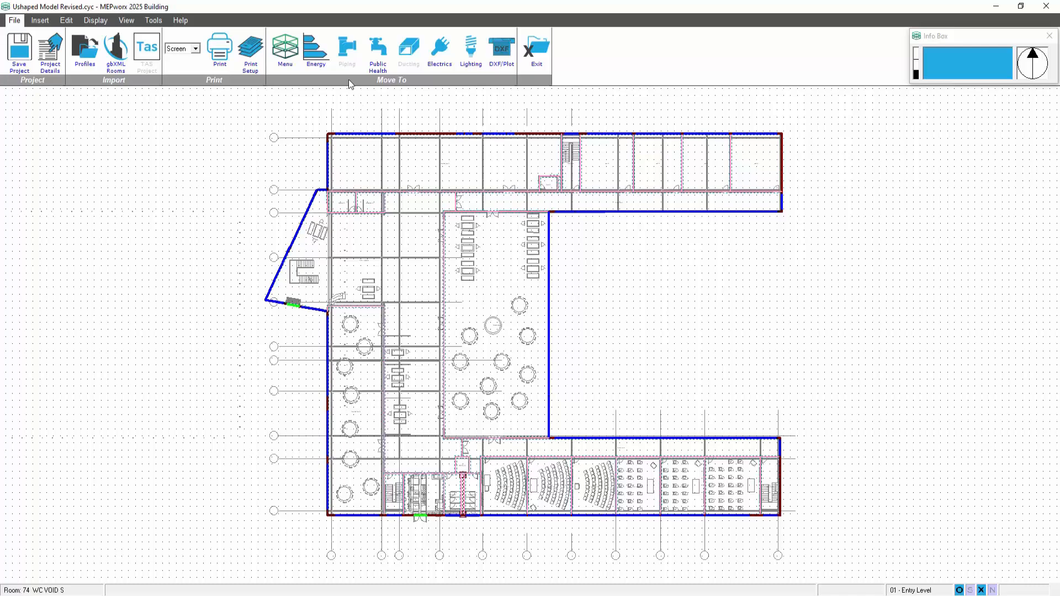
left_click(319, 54)
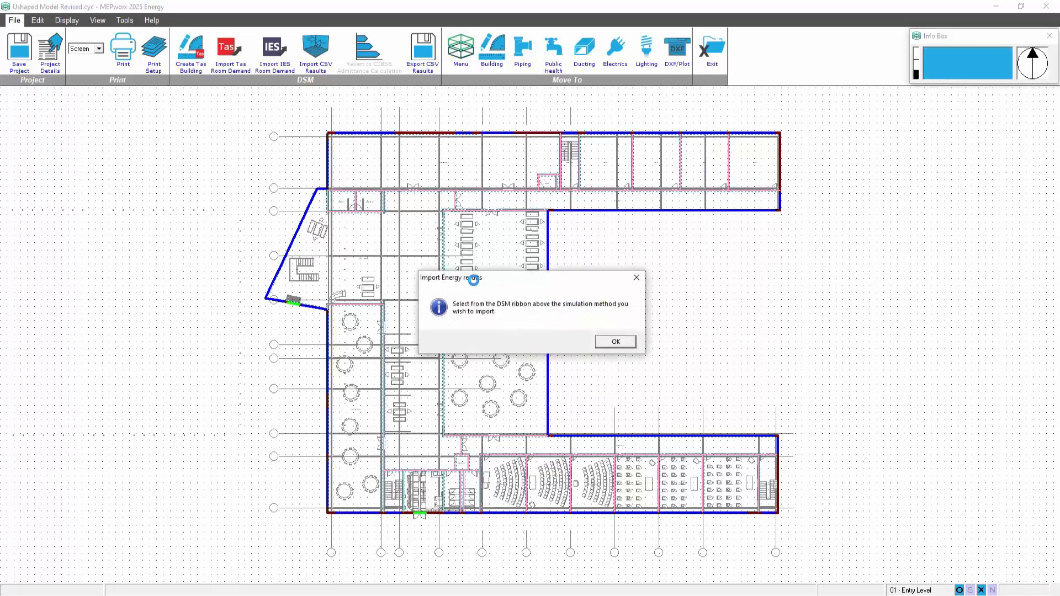
left_click(617, 345)
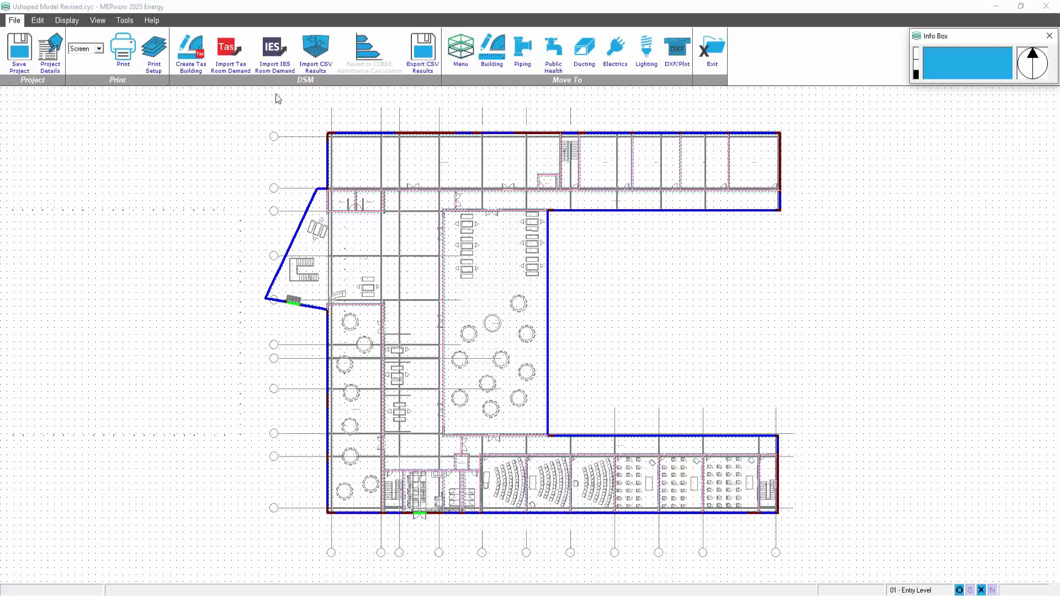
Select Generic Import Results.csv from 1 Demonstration Folder > MEPworx demo files as the source for the IES room demand import
left_click(274, 49)
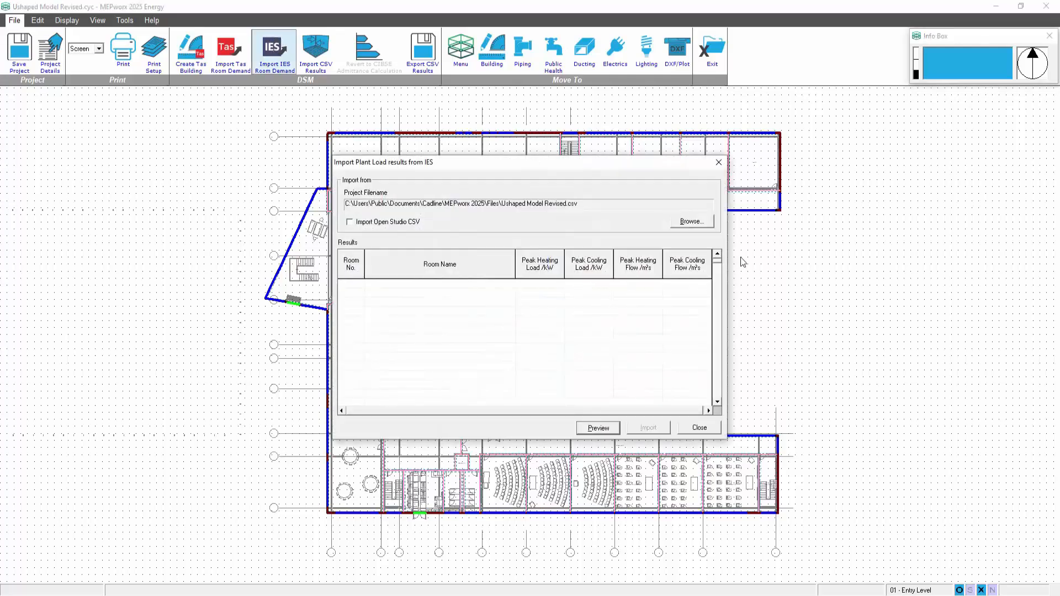
left_click(688, 222)
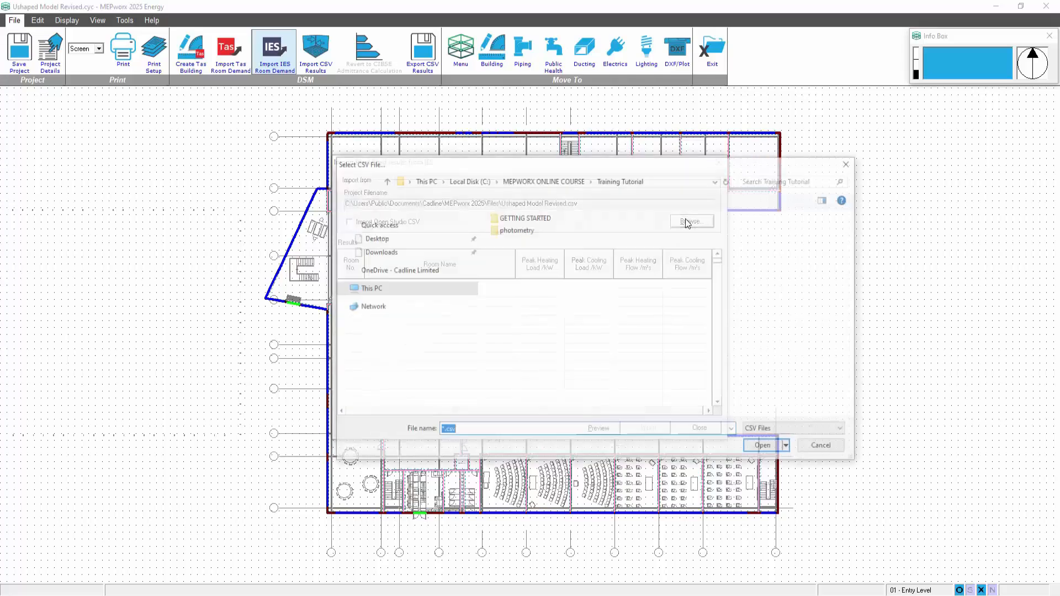
left_click(469, 180)
left_click_drag(858, 276, 859, 231)
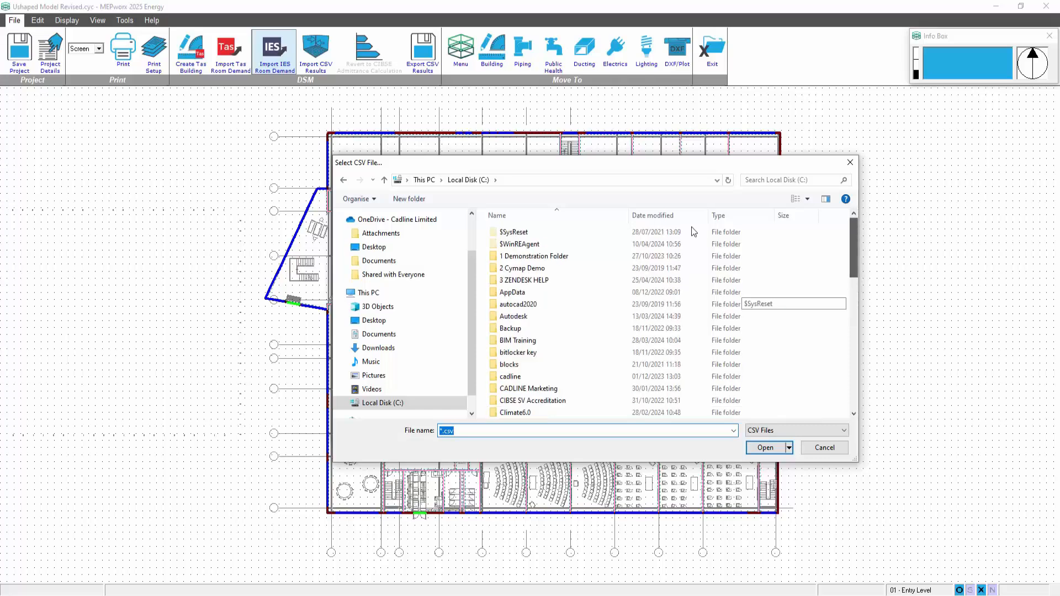
double_click(553, 253)
double_click(552, 244)
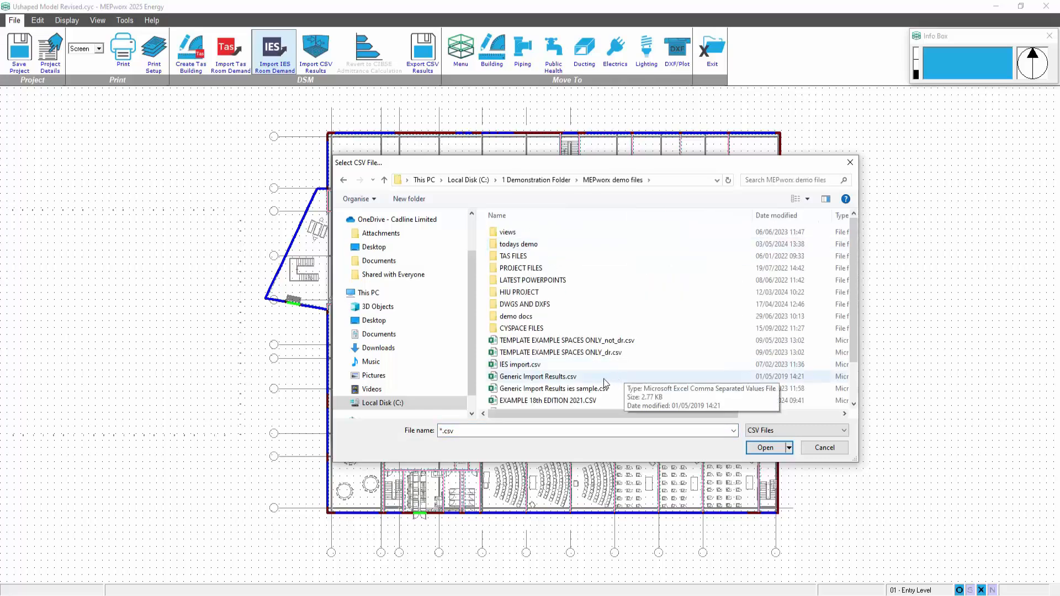
left_click(568, 377)
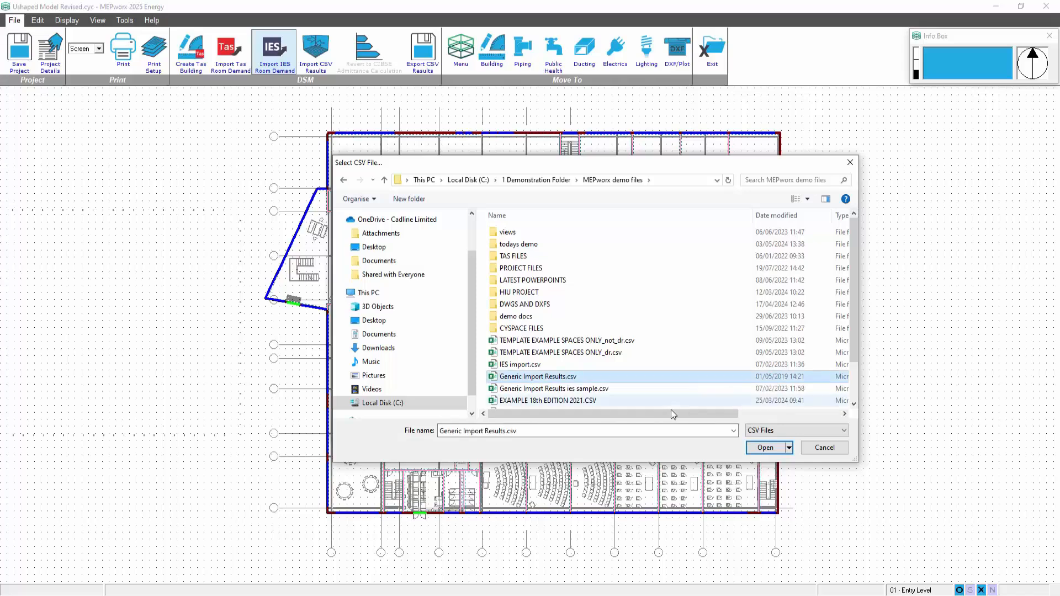
left_click(752, 447)
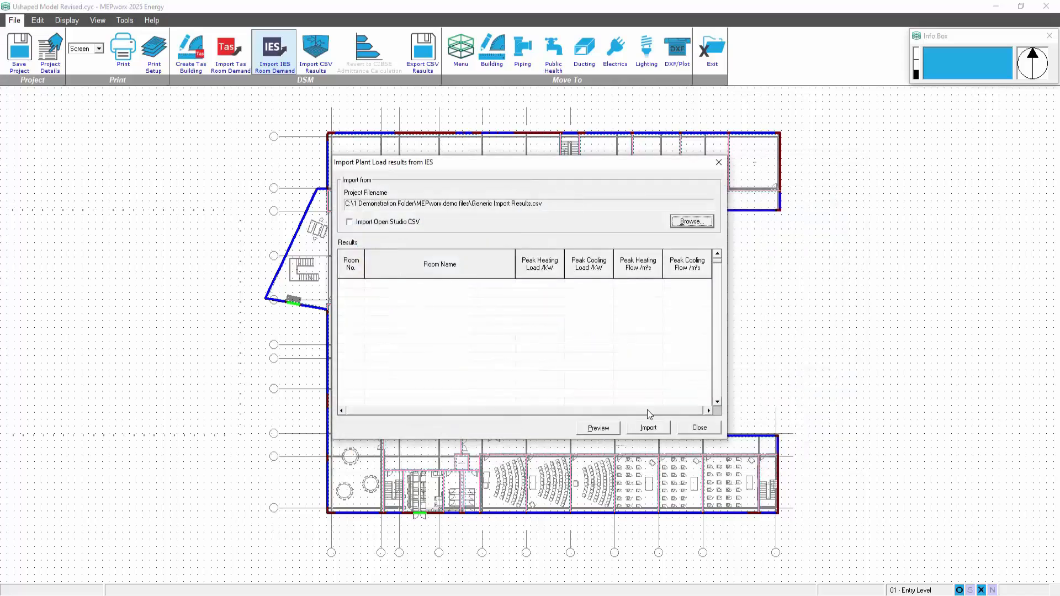
Preview the IES plant load results and import them into the project
left_click(598, 428)
left_click(649, 429)
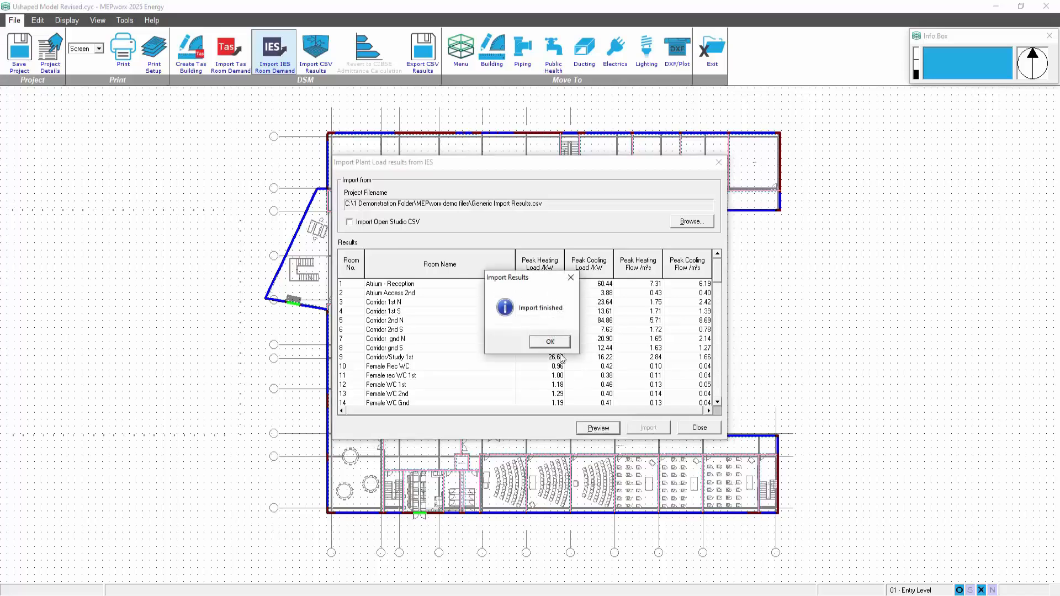
left_click(550, 343)
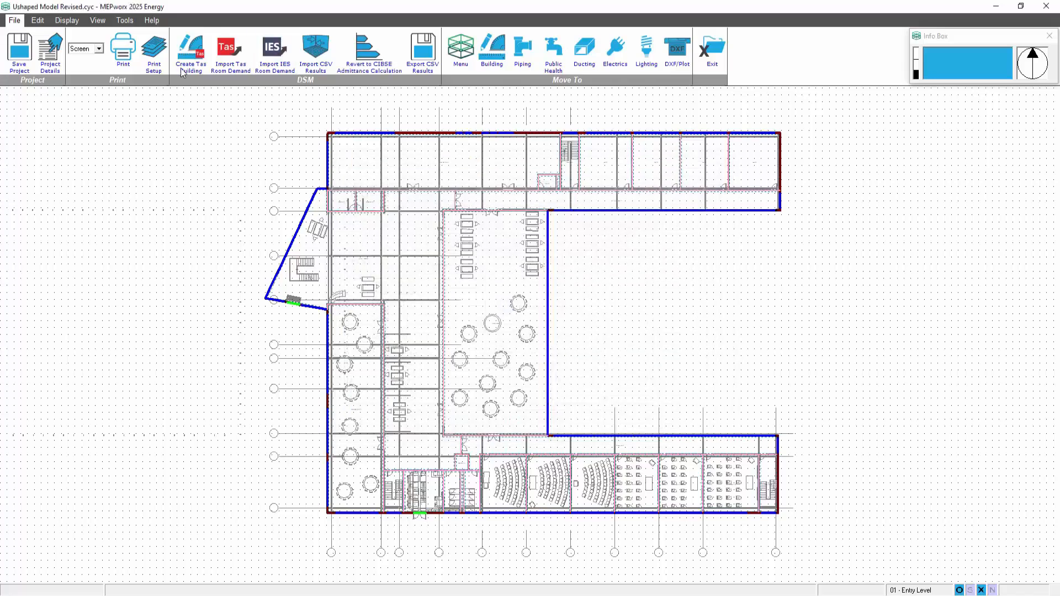
Look at the import dialog for Tas room demand results and close it without importing
left_click(229, 50)
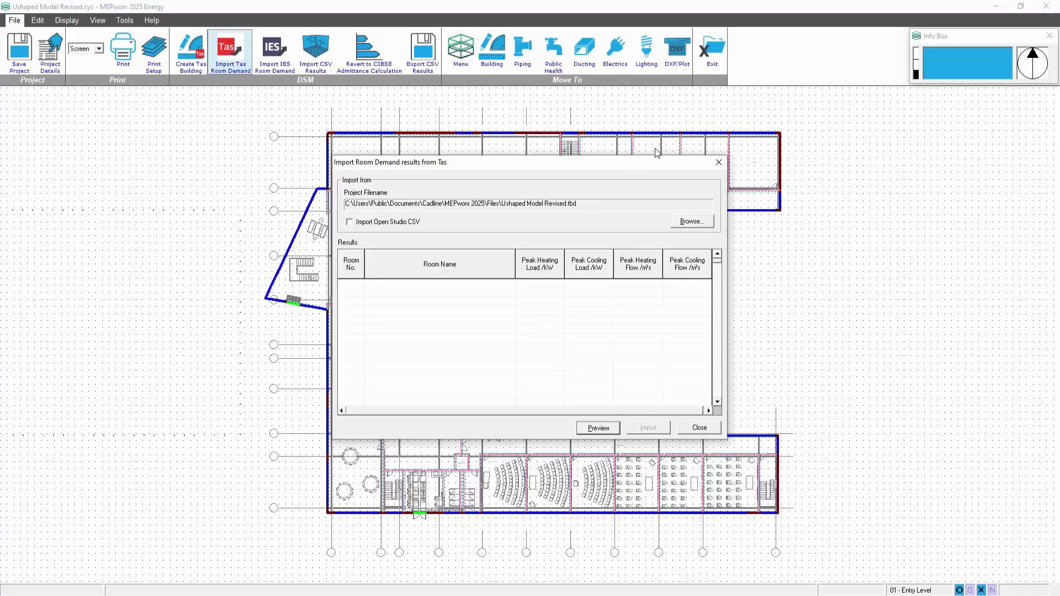
left_click(718, 163)
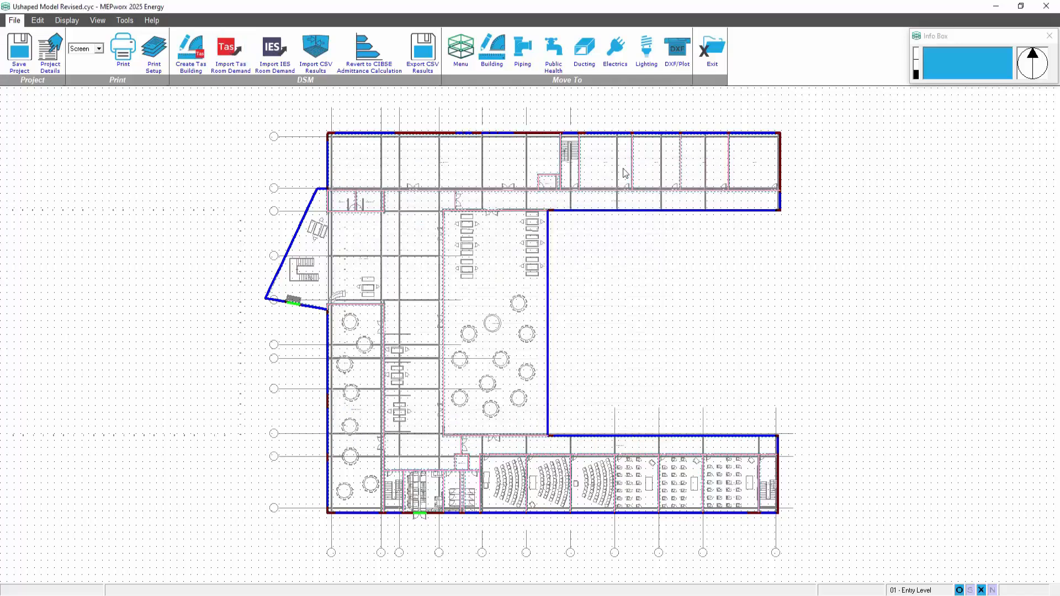